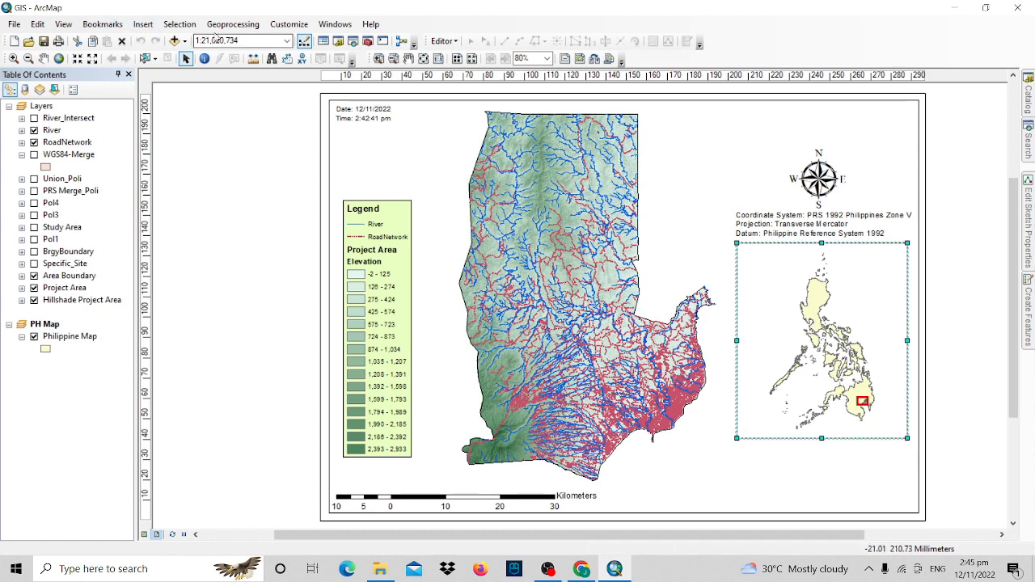
Insert the text "LOCATION MAP" on the layout and place it above the north arrow.
left_click(141, 29)
left_click(176, 71)
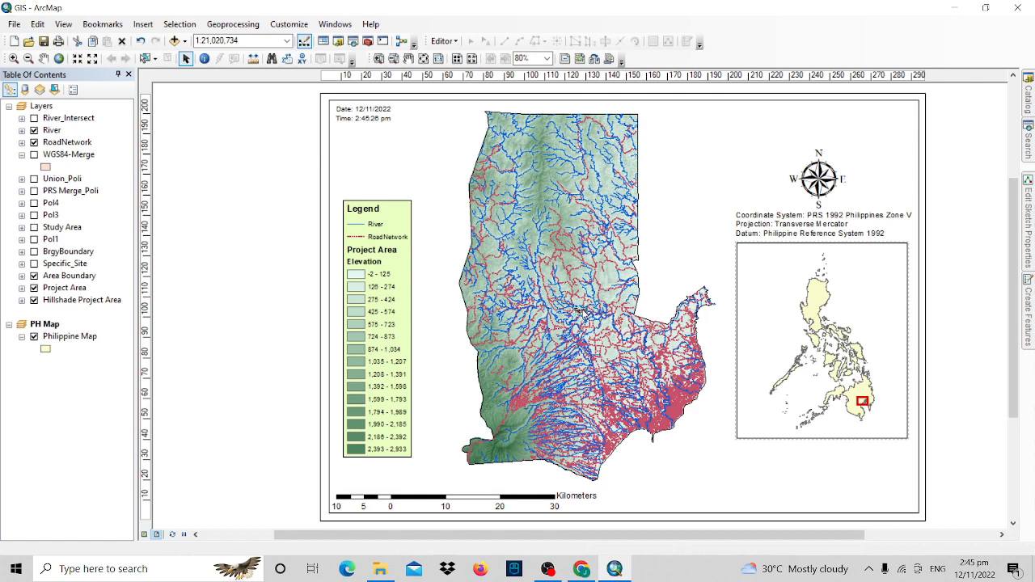
double_click(584, 312)
right_click(585, 307)
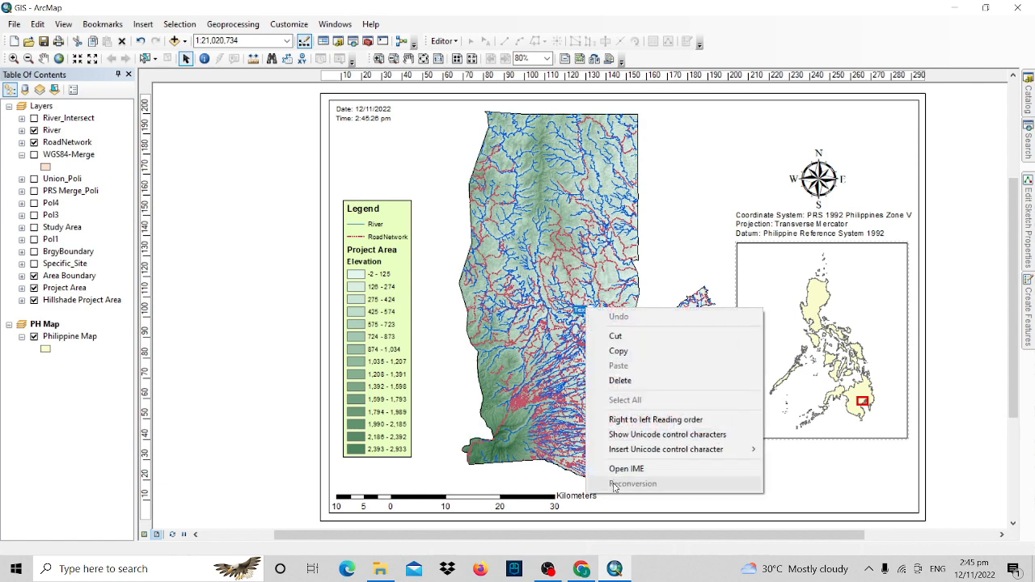
left_click(578, 311)
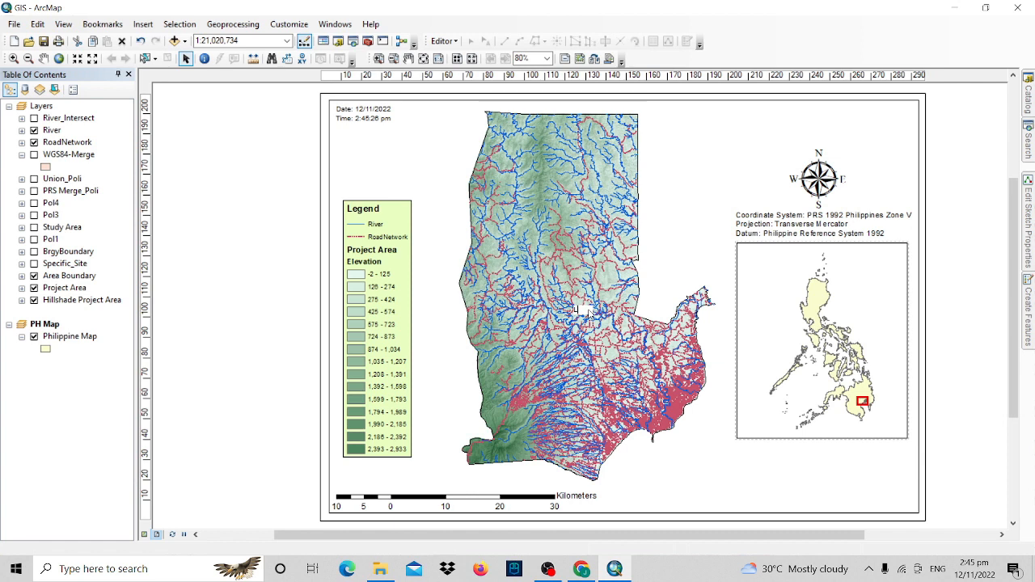
type("LOCATION MAP")
key("Return")
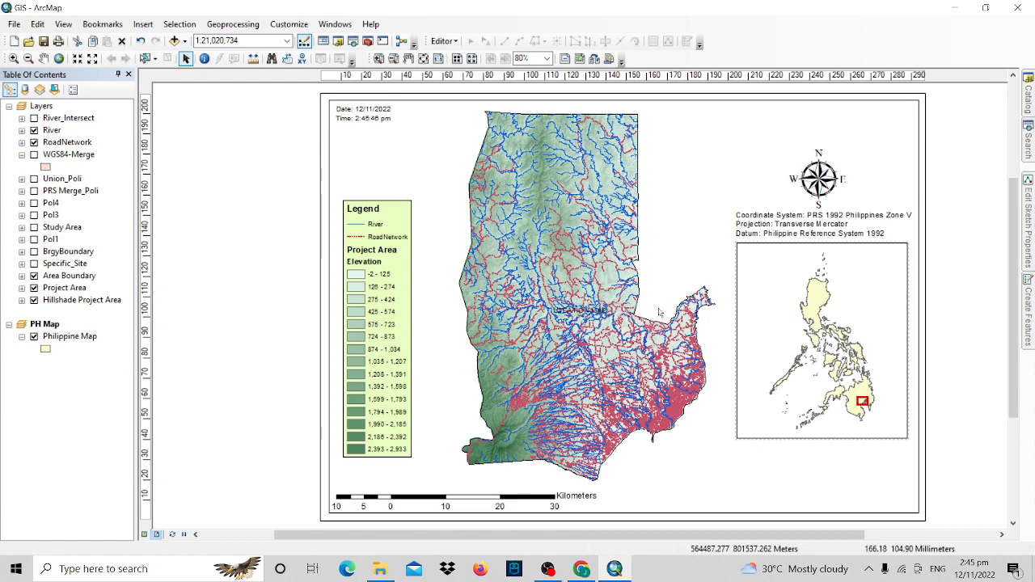
left_click_drag(609, 312, 804, 127)
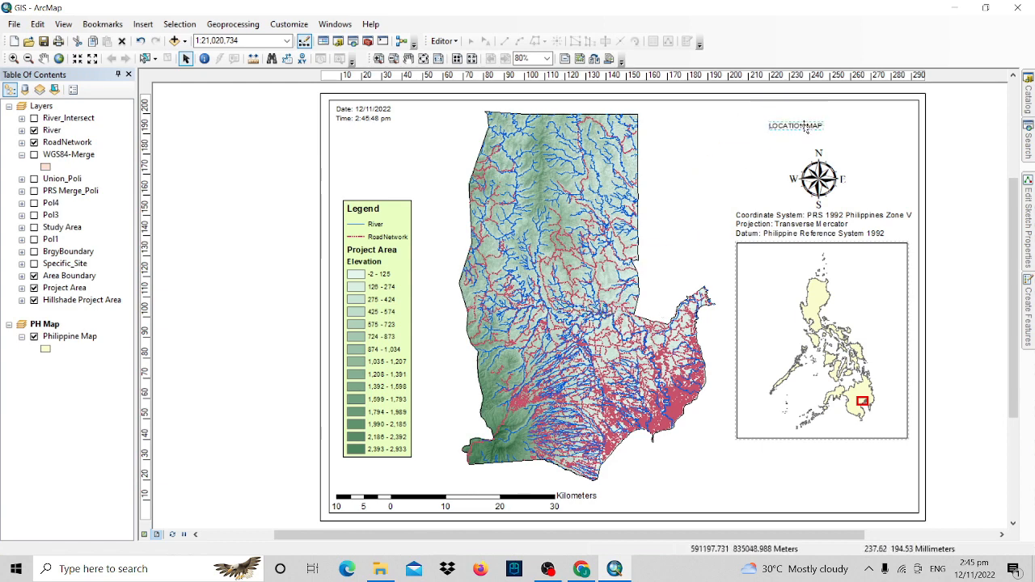
Format the LOCATION MAP text as bold with a font size of 24.
double_click(797, 126)
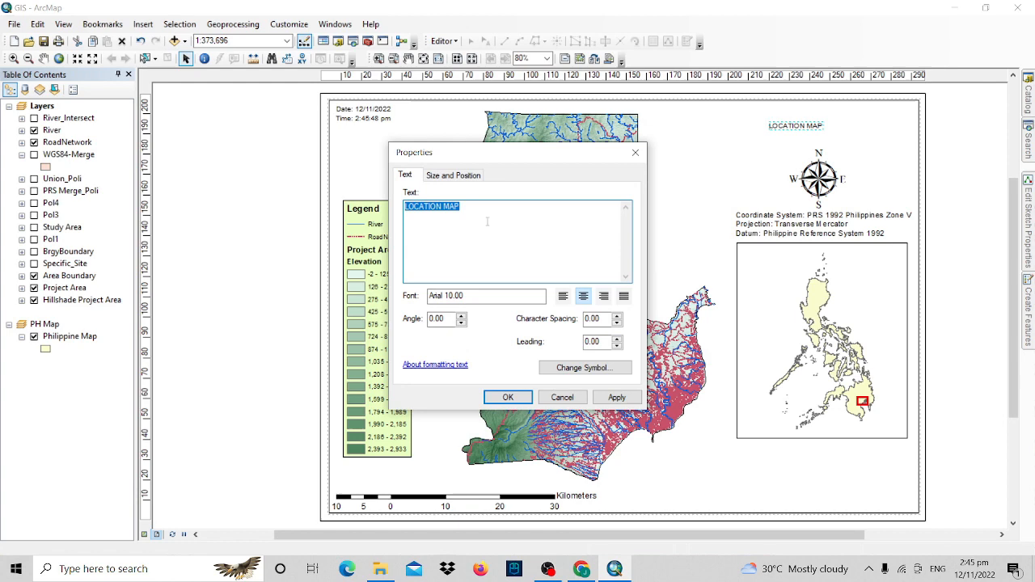
left_click(582, 368)
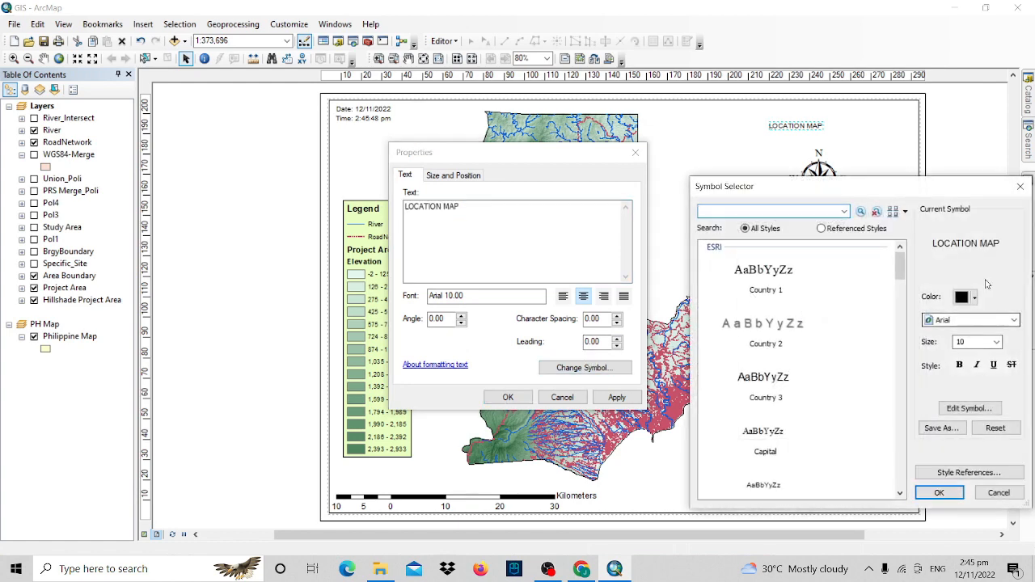
left_click(961, 366)
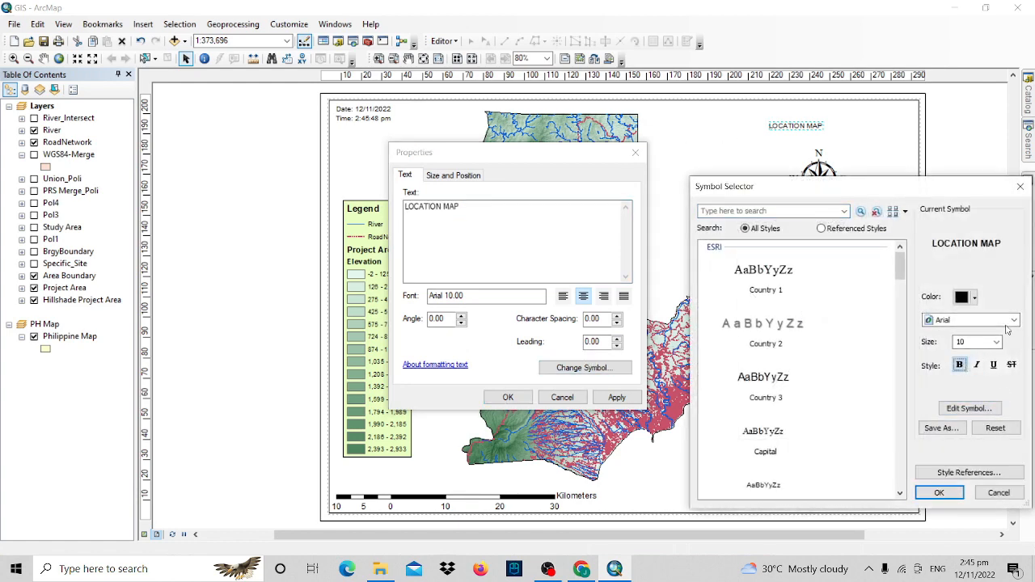
left_click(997, 342)
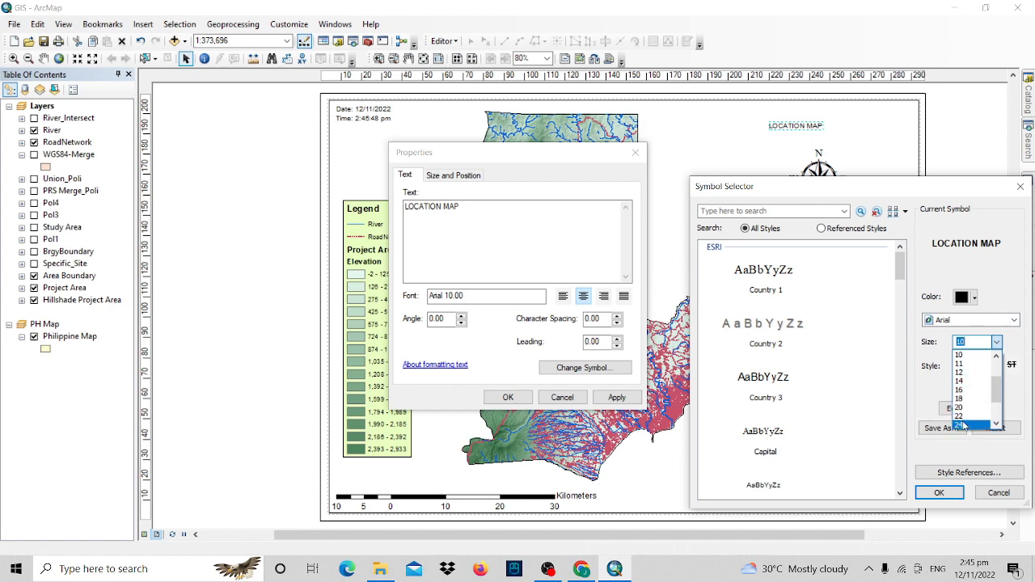
left_click(963, 424)
left_click(939, 493)
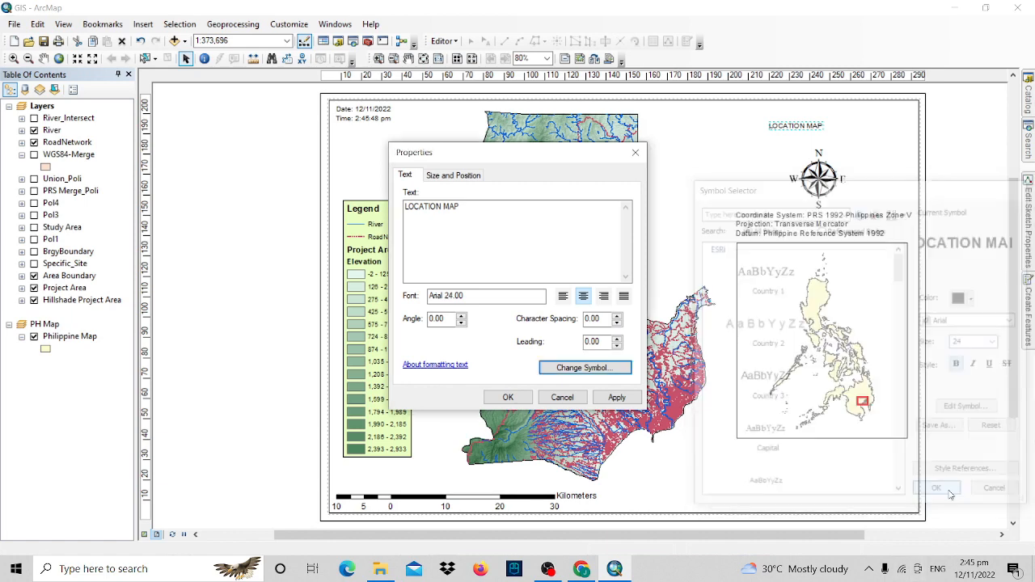
left_click(629, 399)
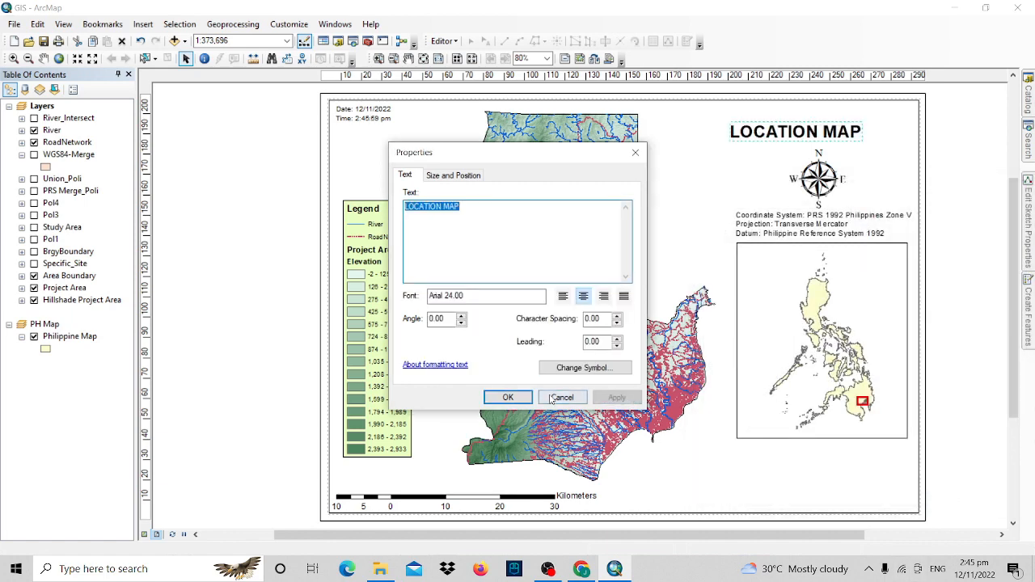
left_click(508, 398)
Center the LOCATION MAP heading above the north arrow.
left_click_drag(795, 136, 826, 134)
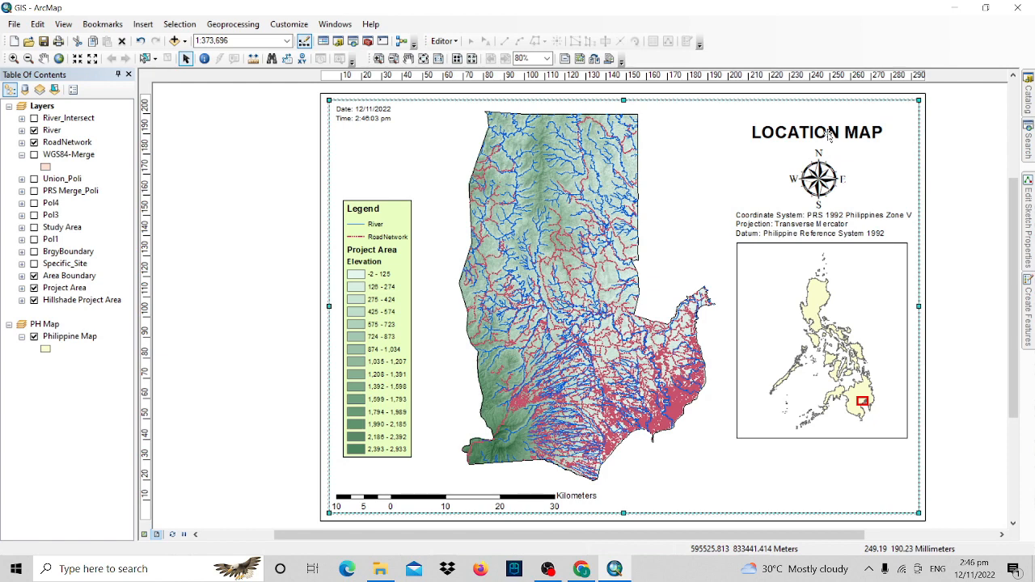
left_click(823, 137)
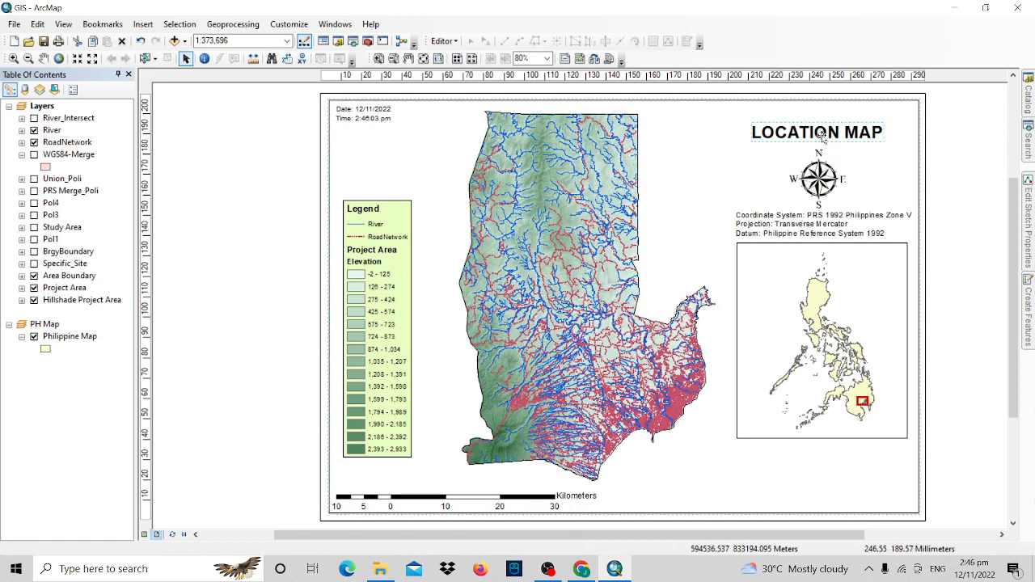
left_click_drag(817, 138, 817, 138)
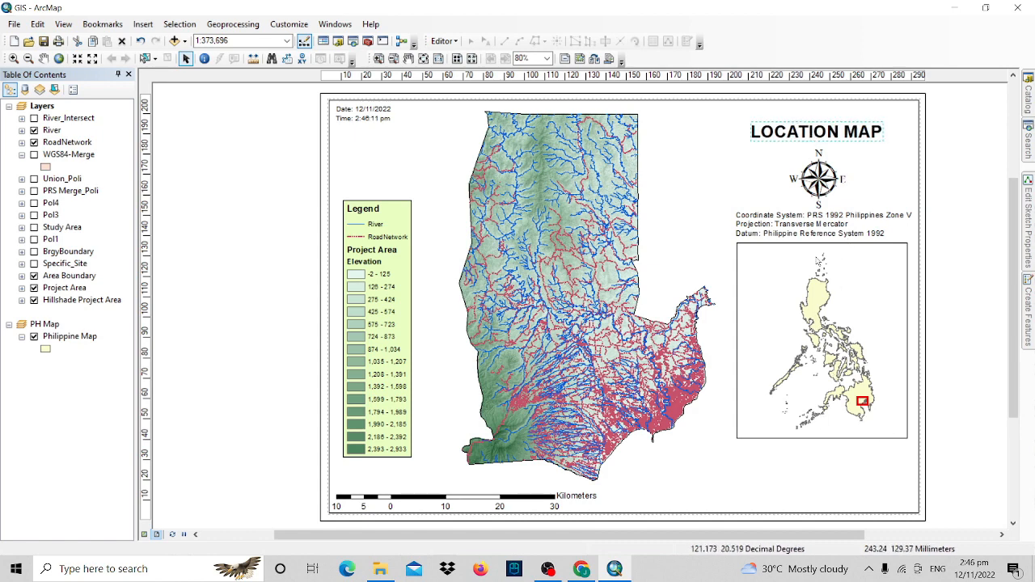
left_click(833, 143)
left_click(828, 137)
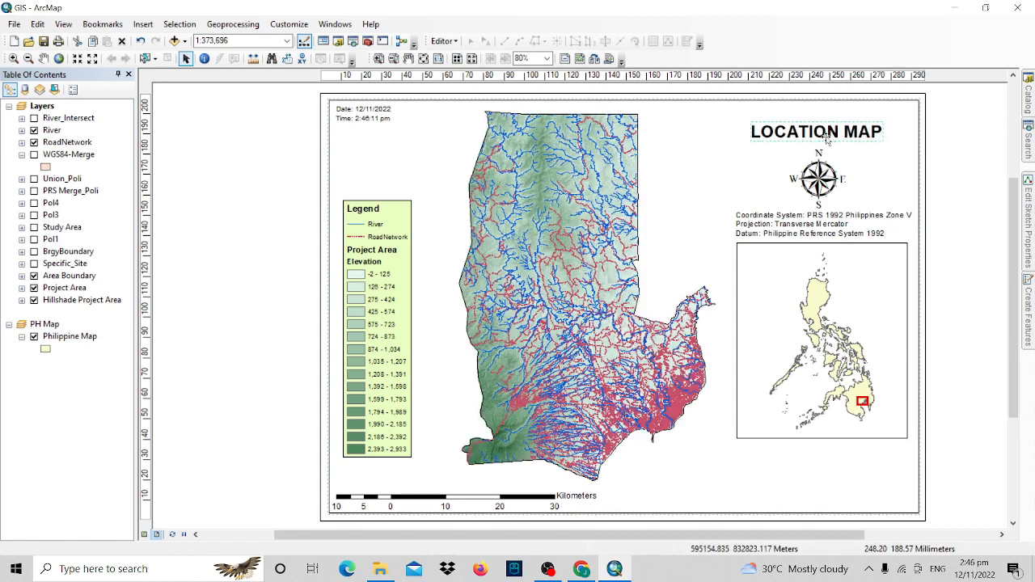
left_click_drag(816, 136, 820, 137)
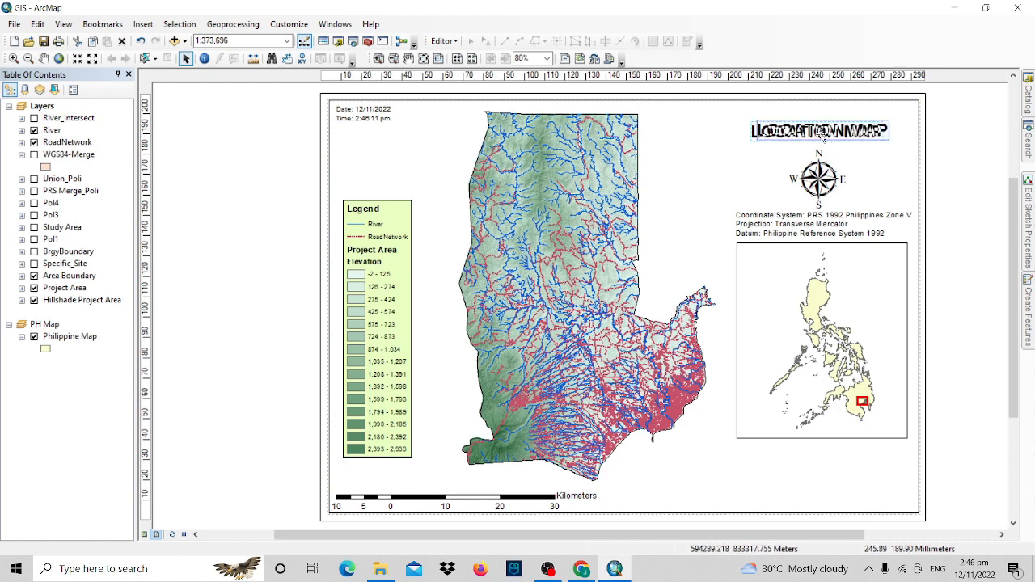
left_click(943, 166)
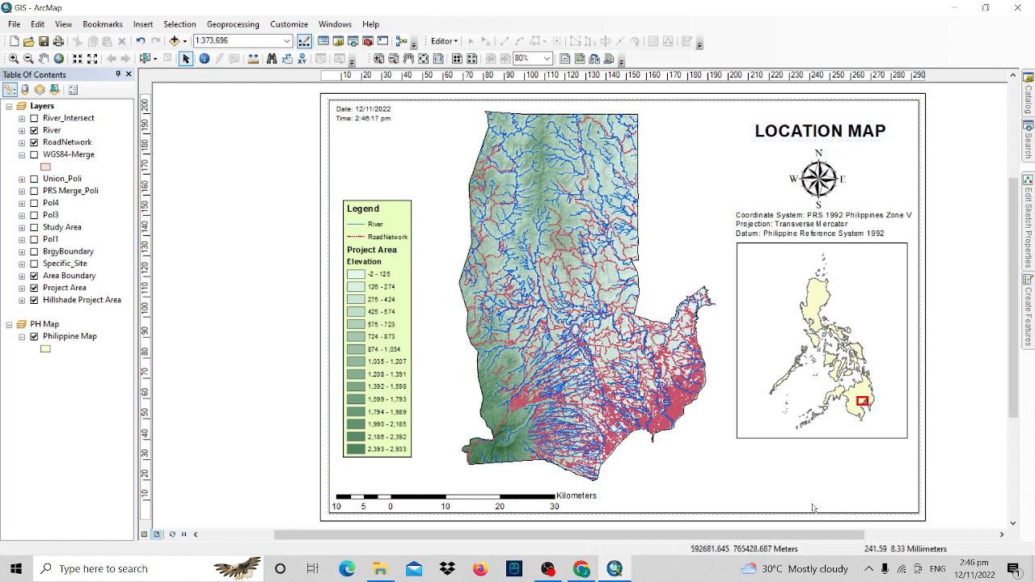
Insert the Biodiversity Explorer logo picture from the Desktop and shrink it to a small emblem below the Philippine inset map.
left_click(143, 23)
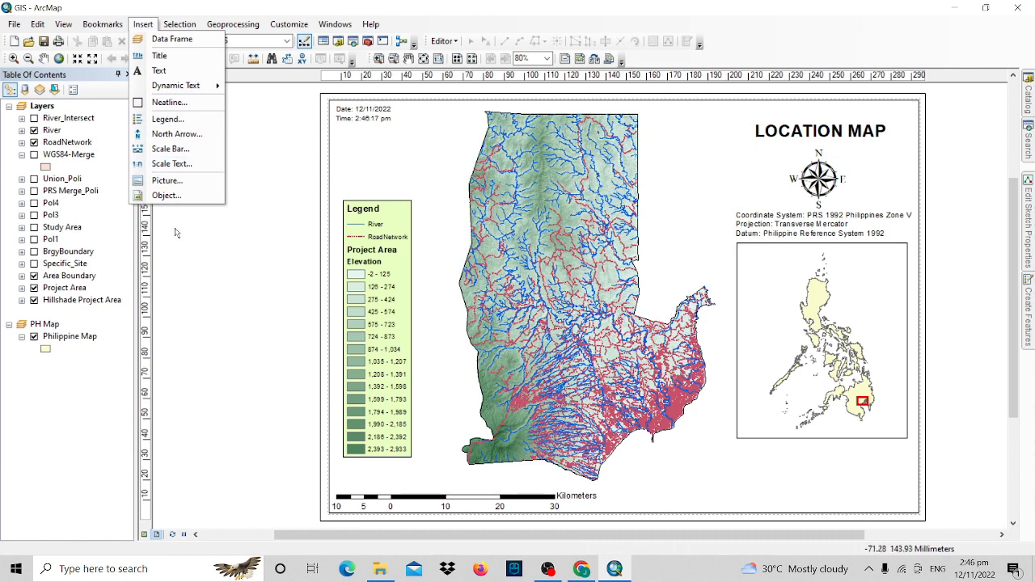
left_click(171, 181)
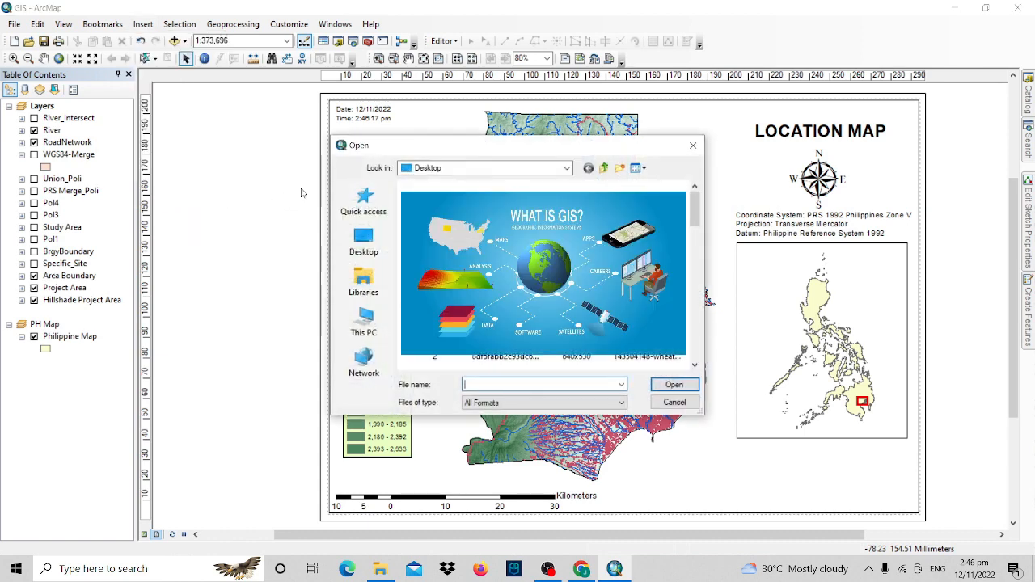
scroll(544, 275, "down", 3)
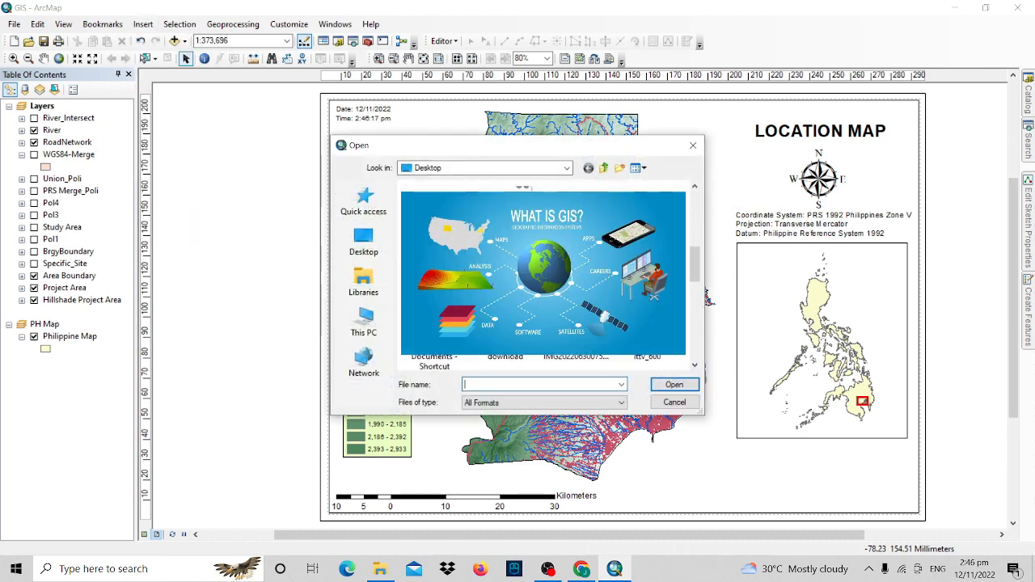
scroll(544, 275, "down", 2)
scroll(517, 299, "down", 5)
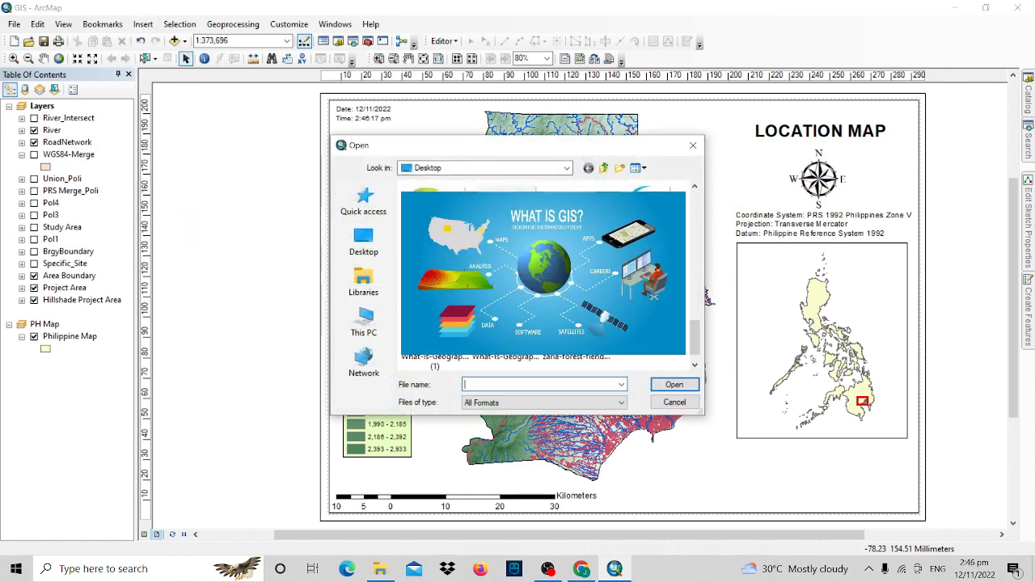
scroll(543, 275, "up", 4)
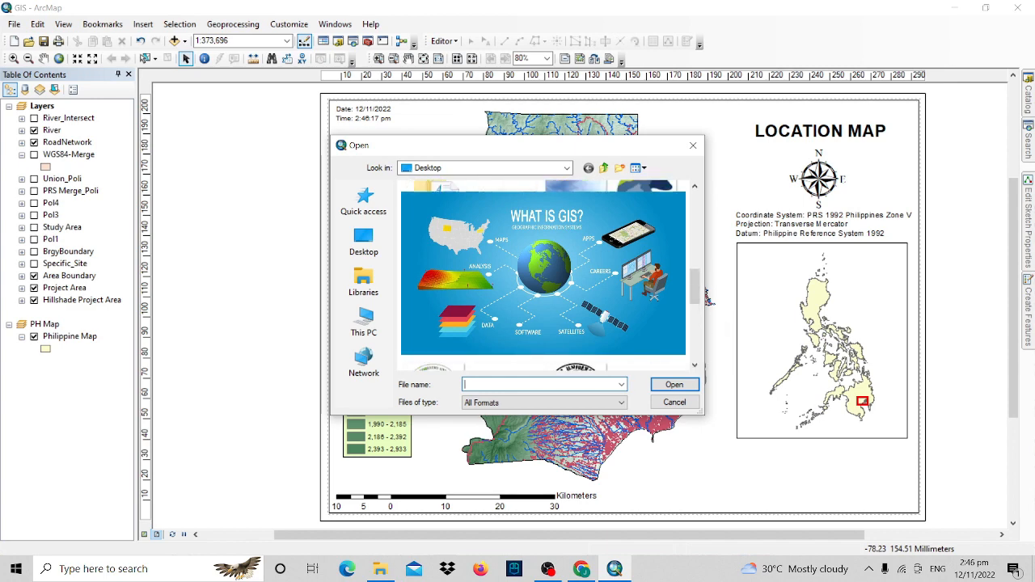
scroll(544, 275, "up", 2)
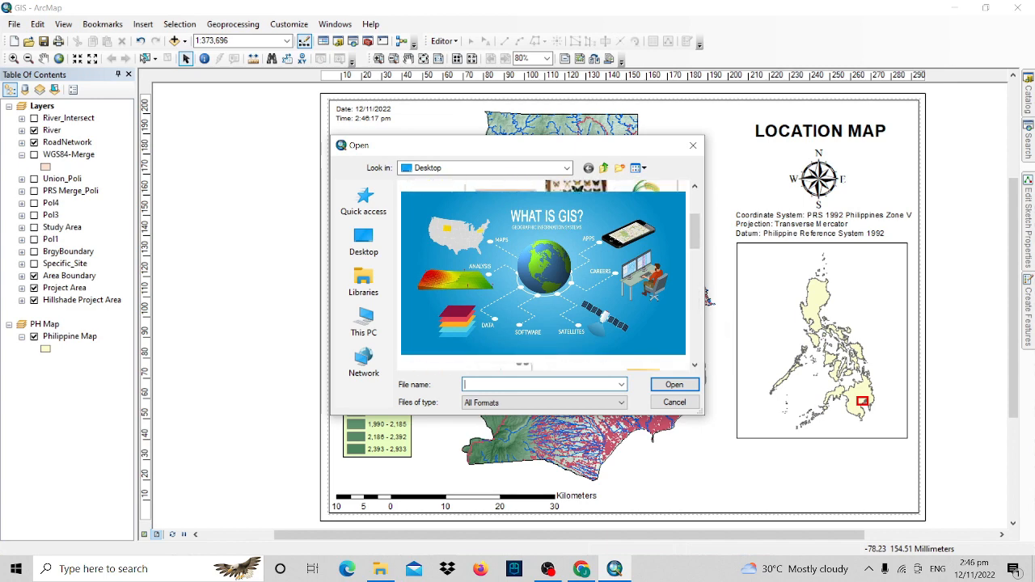
left_click(544, 275)
left_click(675, 385)
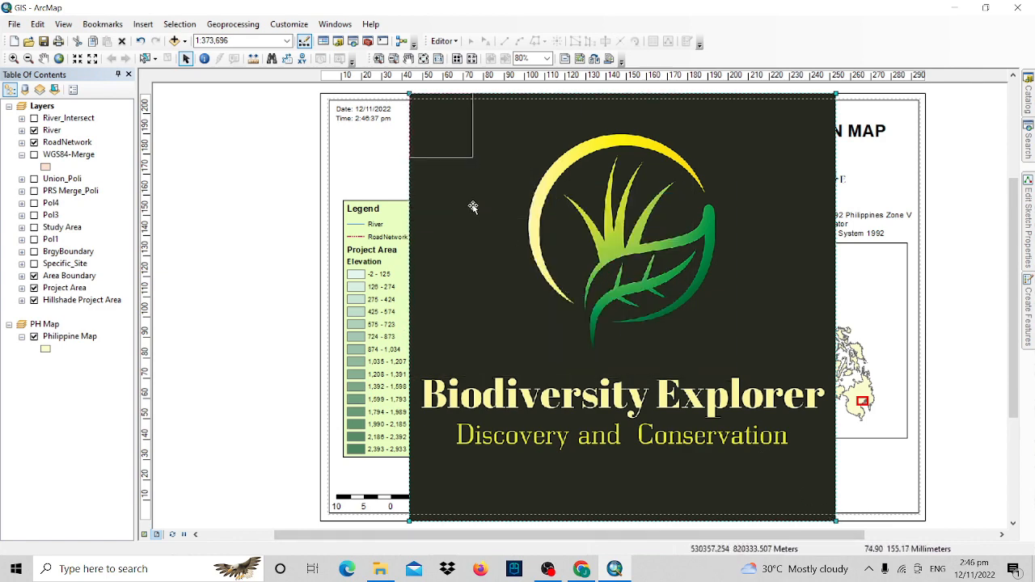
left_click_drag(450, 144, 767, 479)
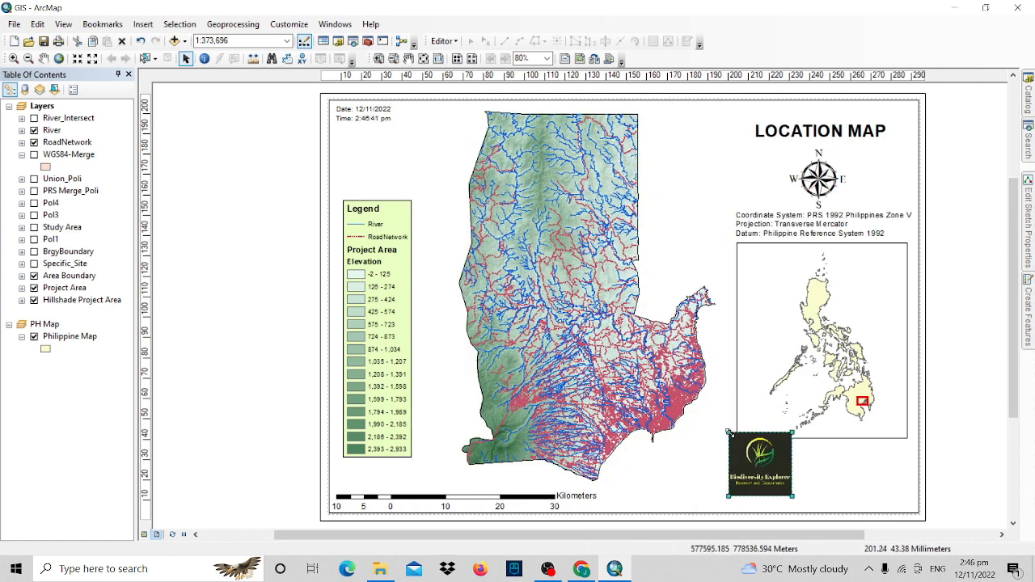
left_click_drag(728, 432, 846, 464)
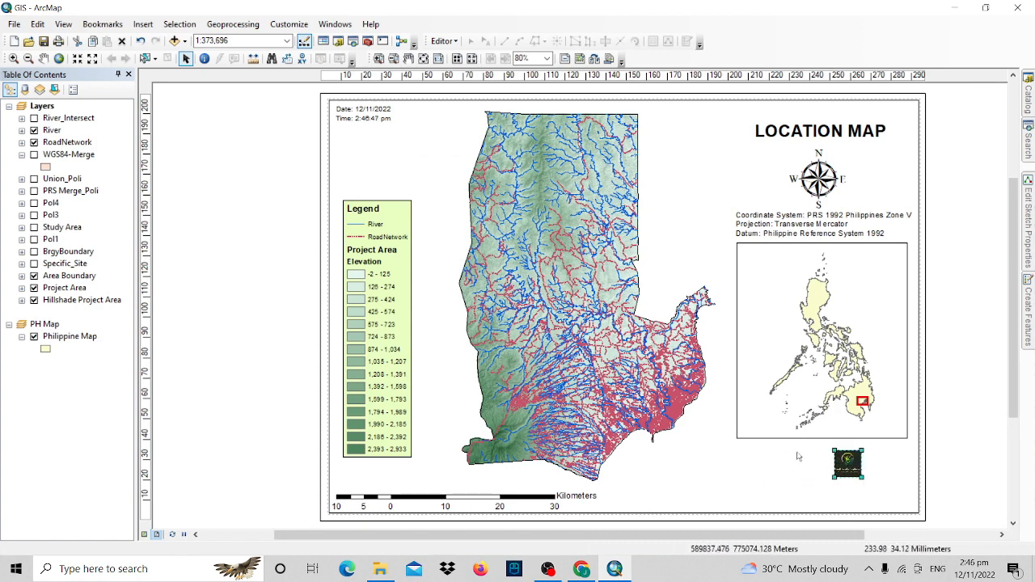
Insert a title element, place it beside the logo below the inset map, and change its text to "Prepared by:".
left_click(152, 25)
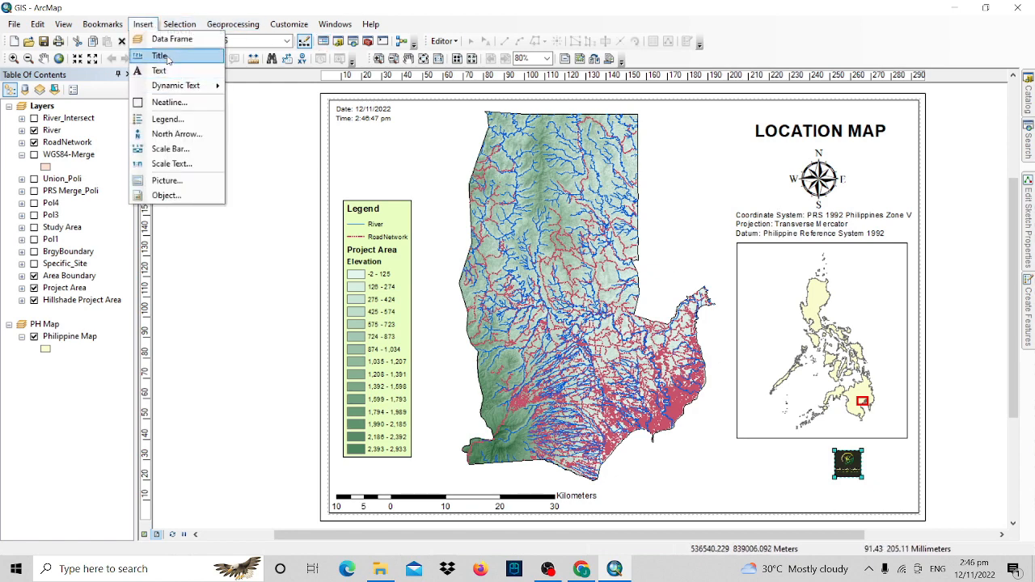
left_click(168, 56)
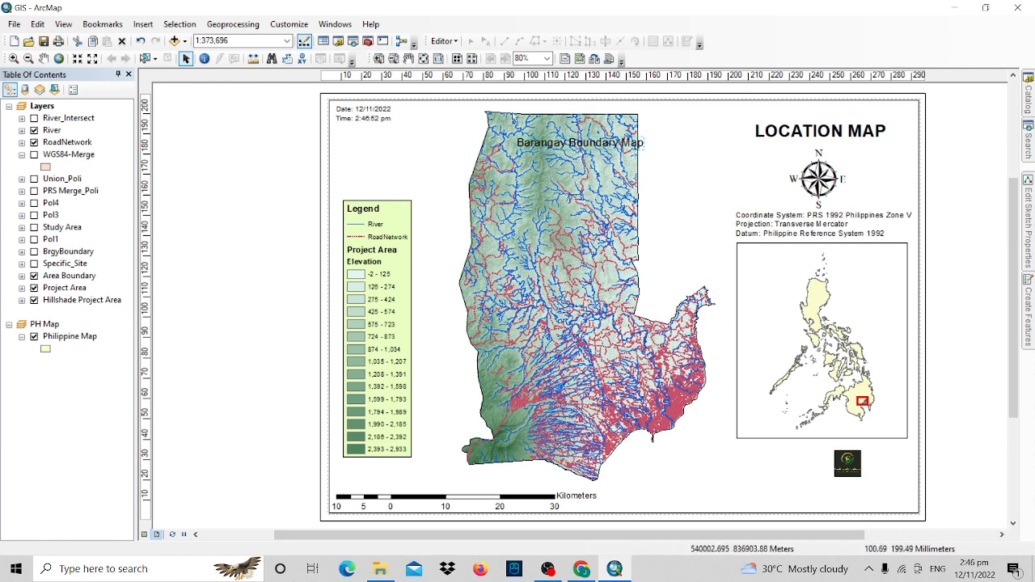
left_click(588, 143)
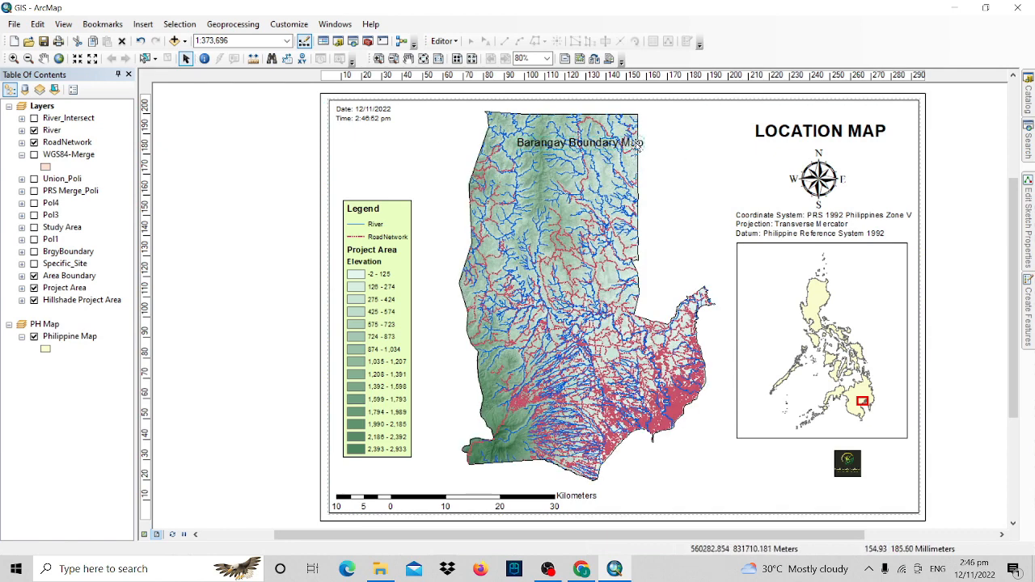
left_click_drag(588, 143, 769, 473)
double_click(770, 474)
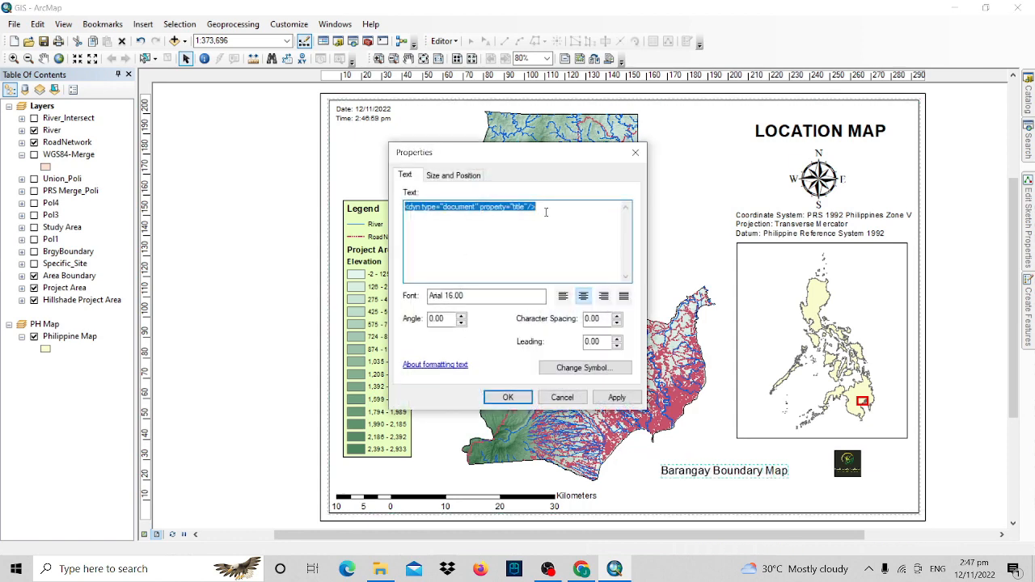
type("Prepared by:")
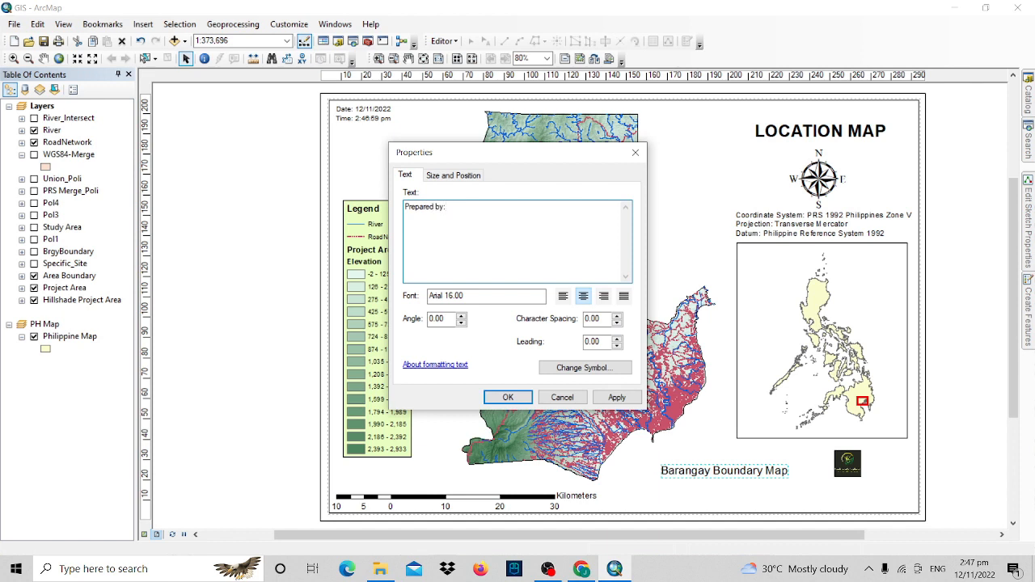
left_click(617, 397)
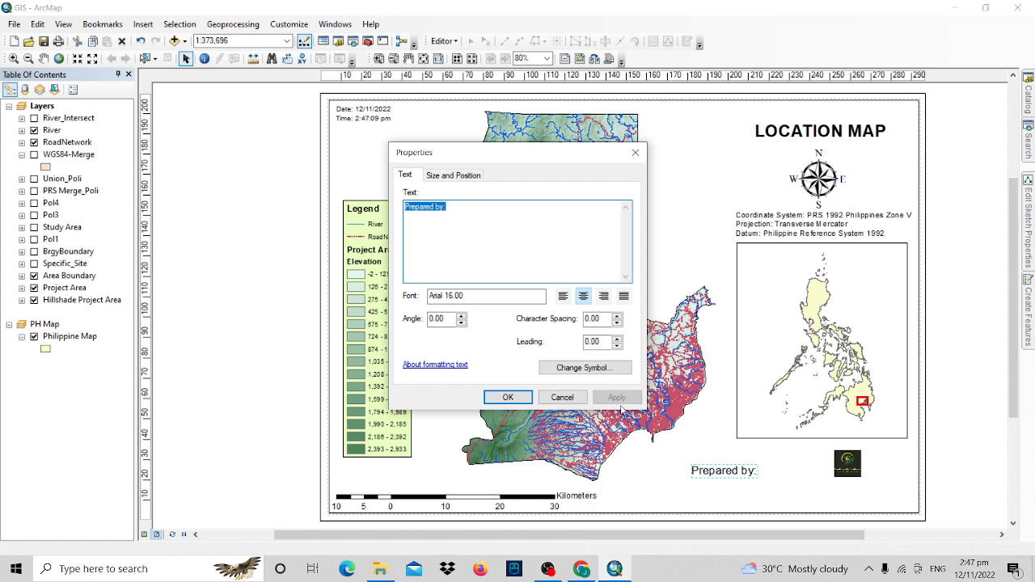
left_click(508, 397)
Line up the "Prepared by:" text with the inset map's left edge and move the logo close beside it.
left_click_drag(712, 477, 756, 470)
left_click_drag(857, 470, 834, 470)
left_click(865, 459)
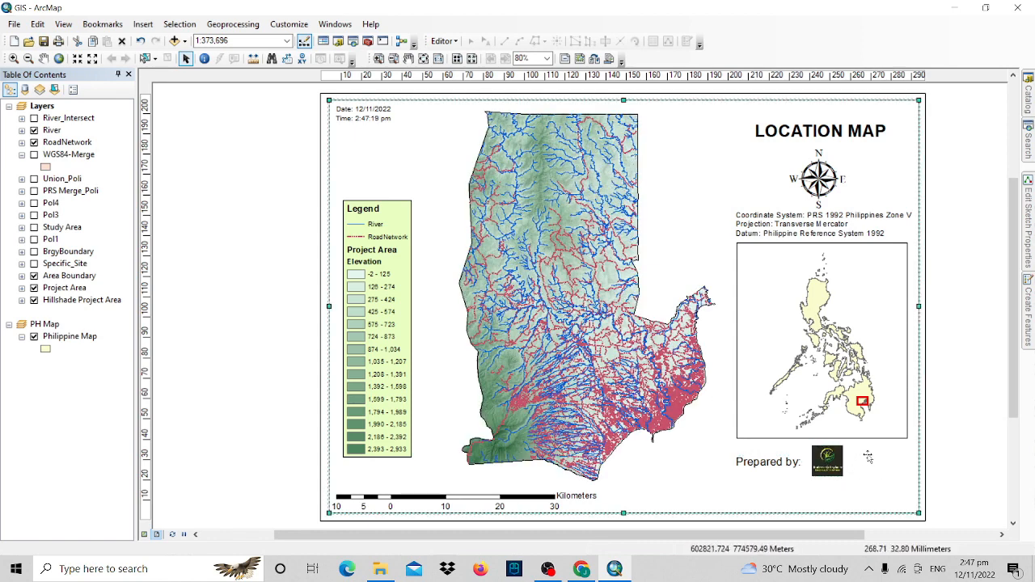
Insert a text element reading "DATA SOURCES:" and place it below the "Prepared by:" credit.
left_click(143, 24)
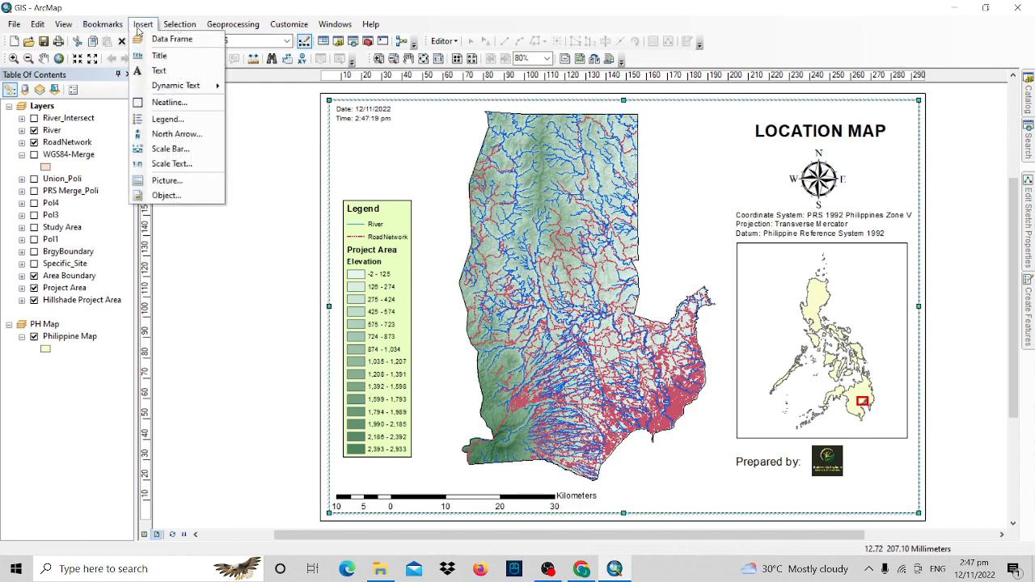
left_click(160, 71)
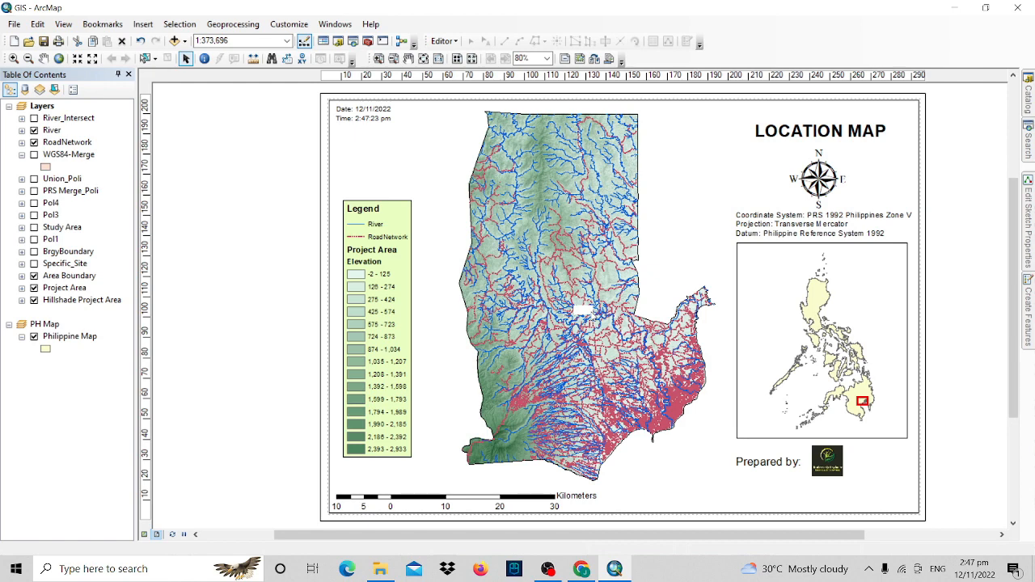
type("DATA SOURCES:")
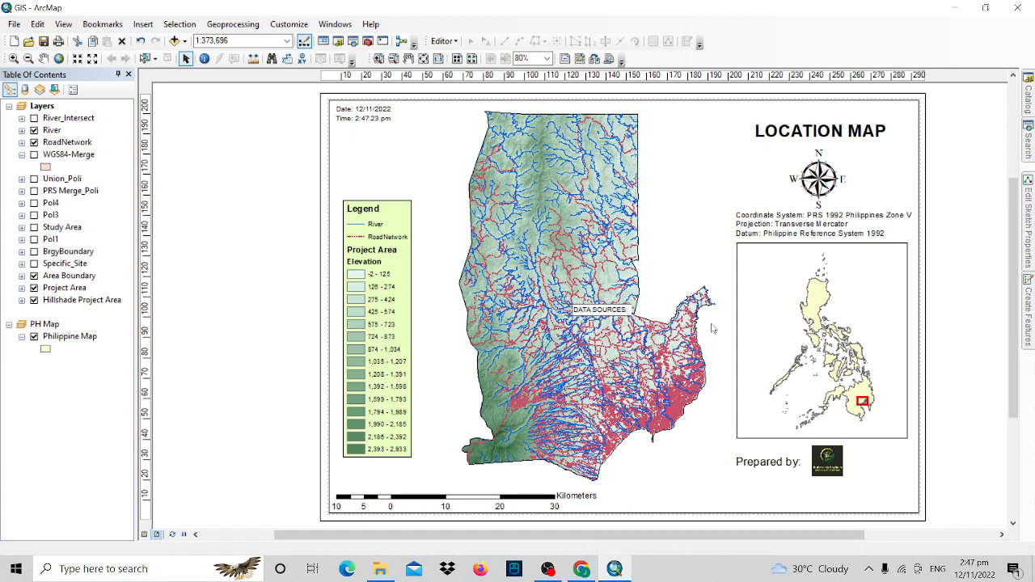
key("Return")
left_click_drag(582, 311, 774, 492)
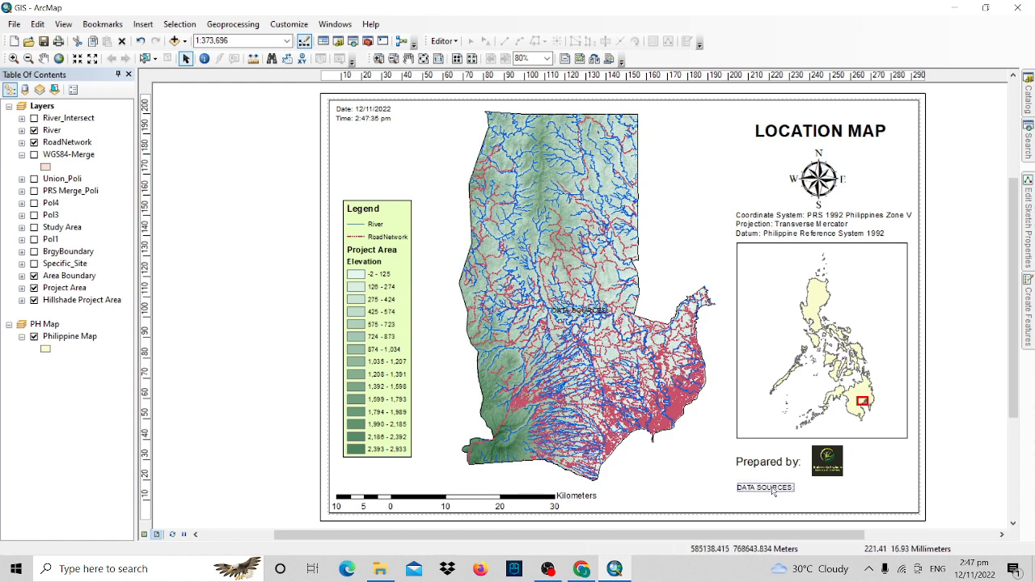
Complete the "DATA SOURCES:" text with PhilGIS.org, NAMRIA and Other Sources on separate lines, and left-align it.
double_click(769, 488)
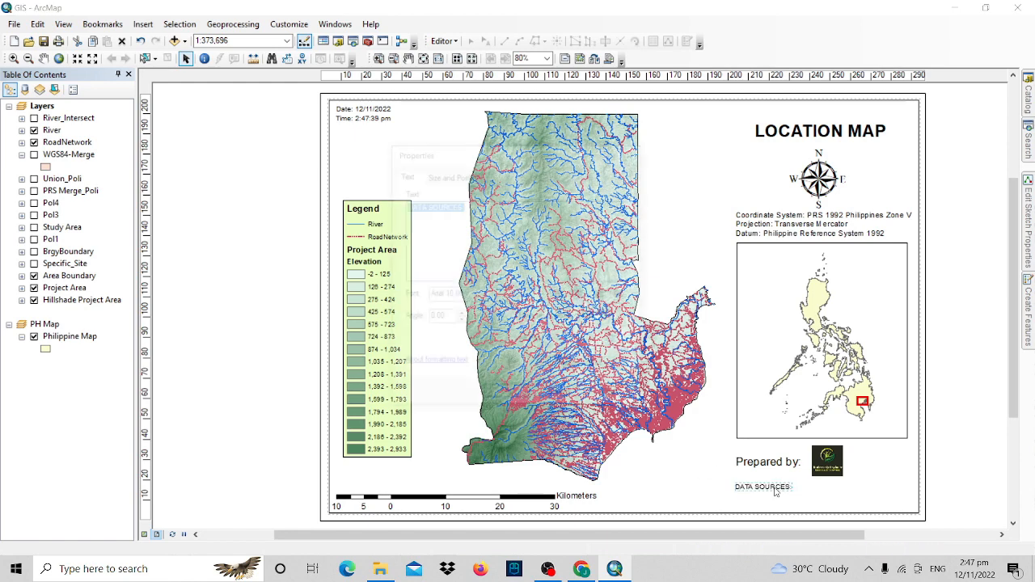
left_click(479, 214)
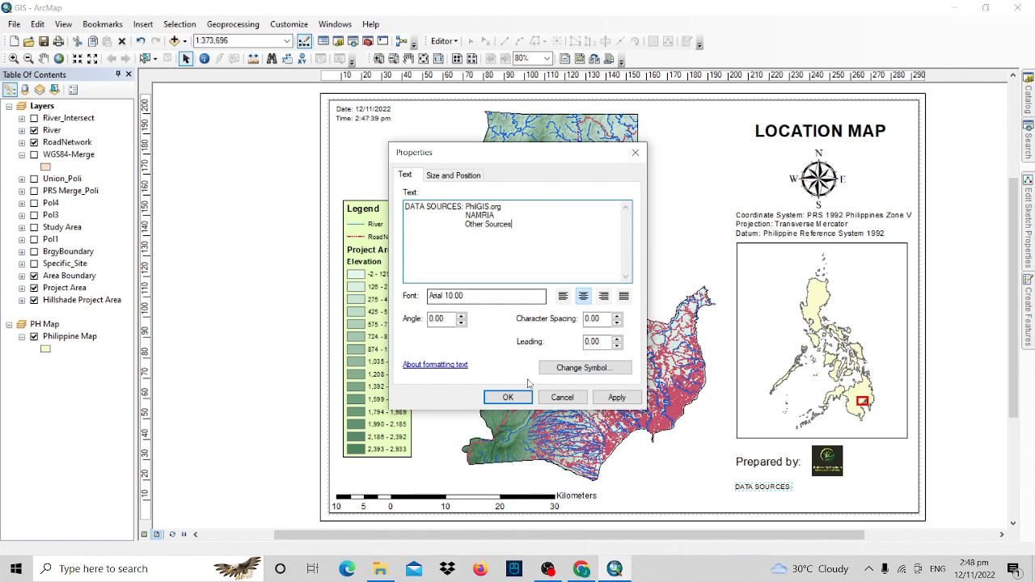
left_click(623, 399)
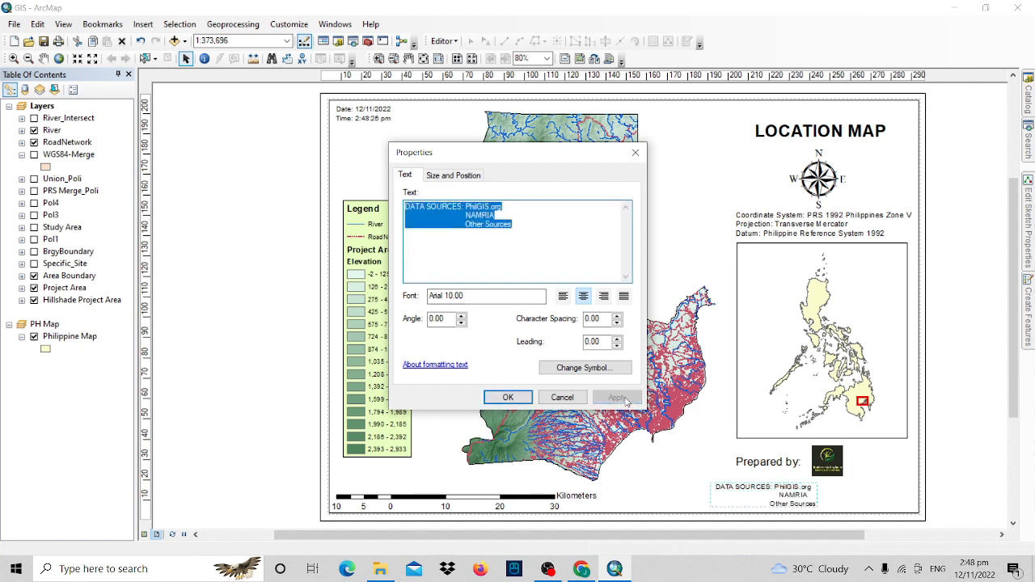
left_click(565, 298)
left_click(624, 297)
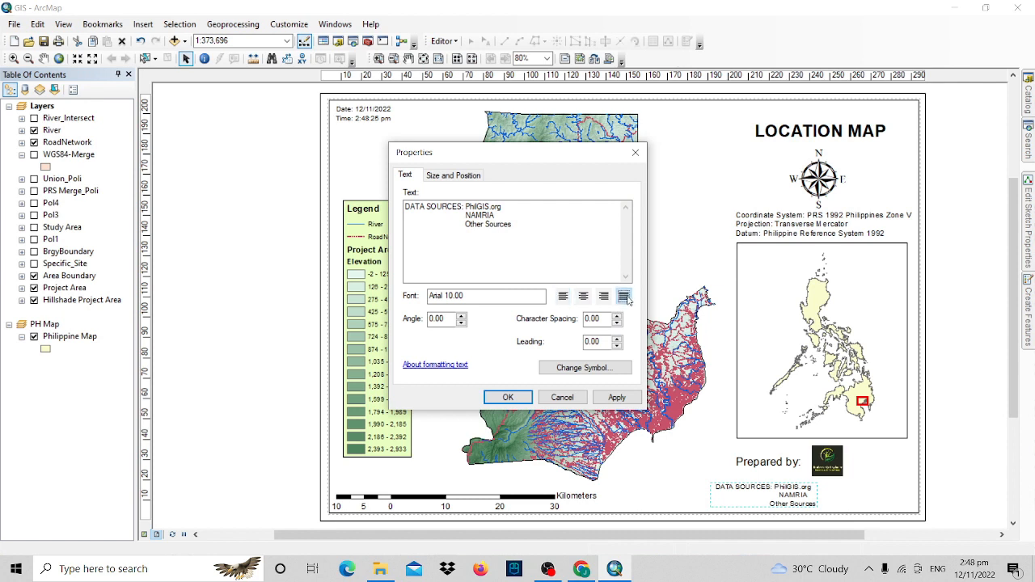
left_click(564, 297)
left_click(616, 397)
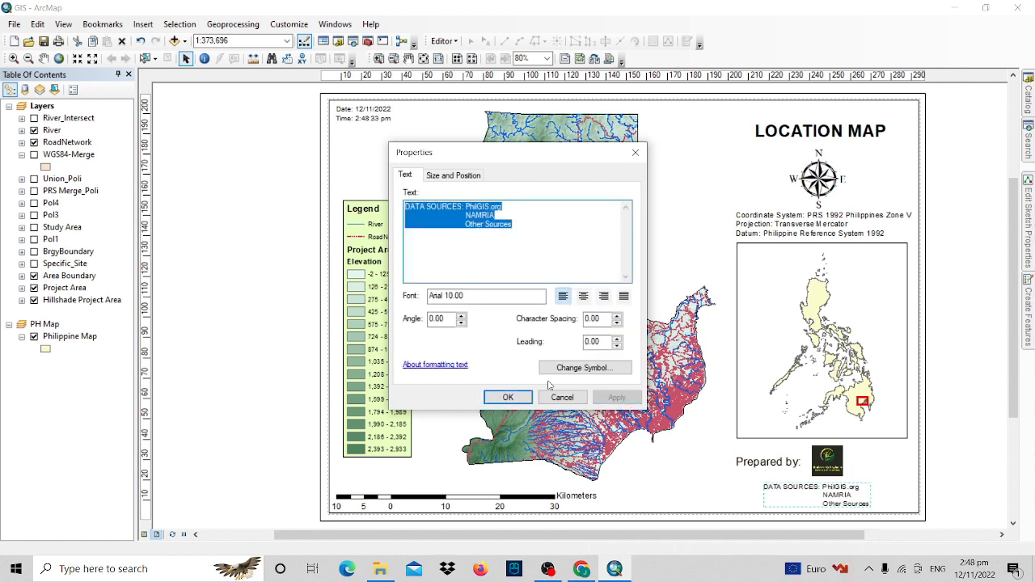
left_click(508, 397)
Line up the data sources text block with the inset map's left edge, below "Prepared by:", and deselect it.
left_click_drag(791, 499, 763, 501)
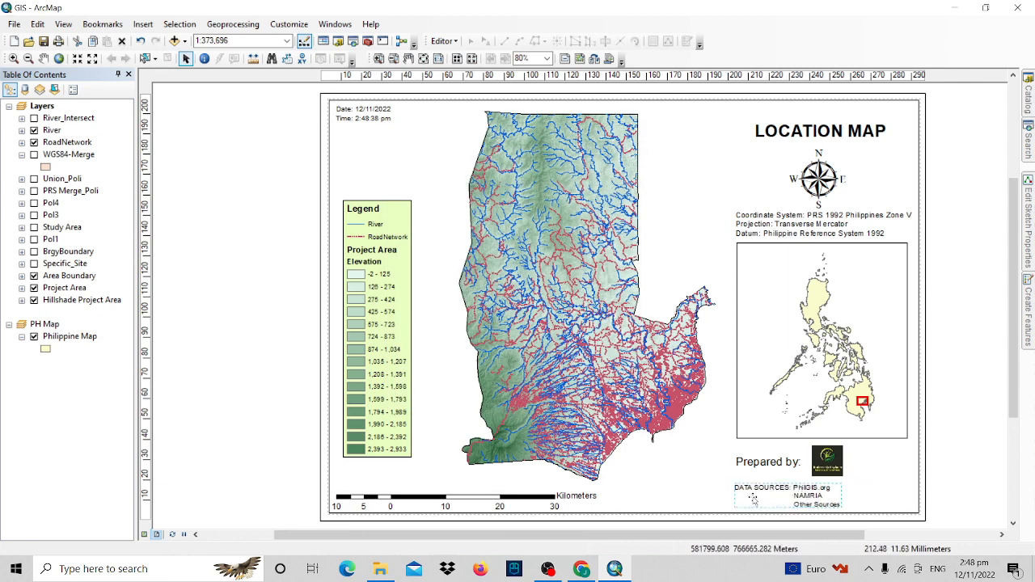
left_click_drag(753, 499, 757, 499)
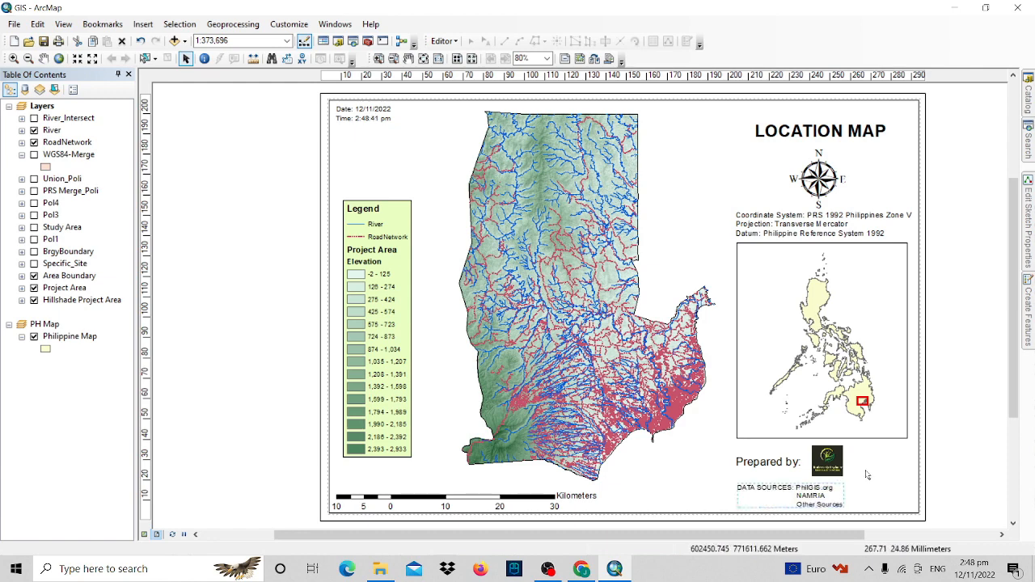
left_click(768, 448)
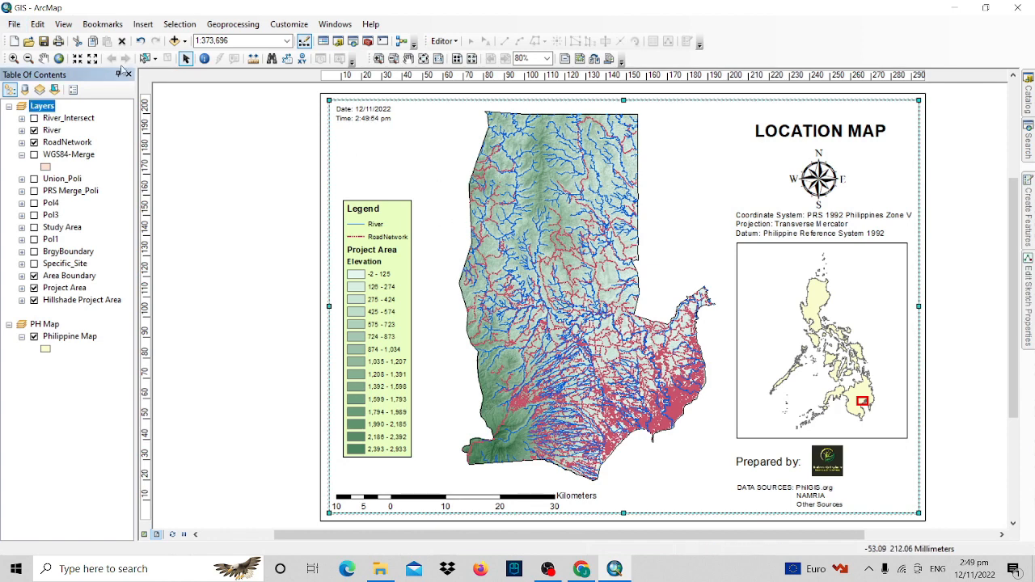
Export the map layout as the PNG image GIS.png at 96 dpi into the GIS Tutorial folder.
left_click(11, 25)
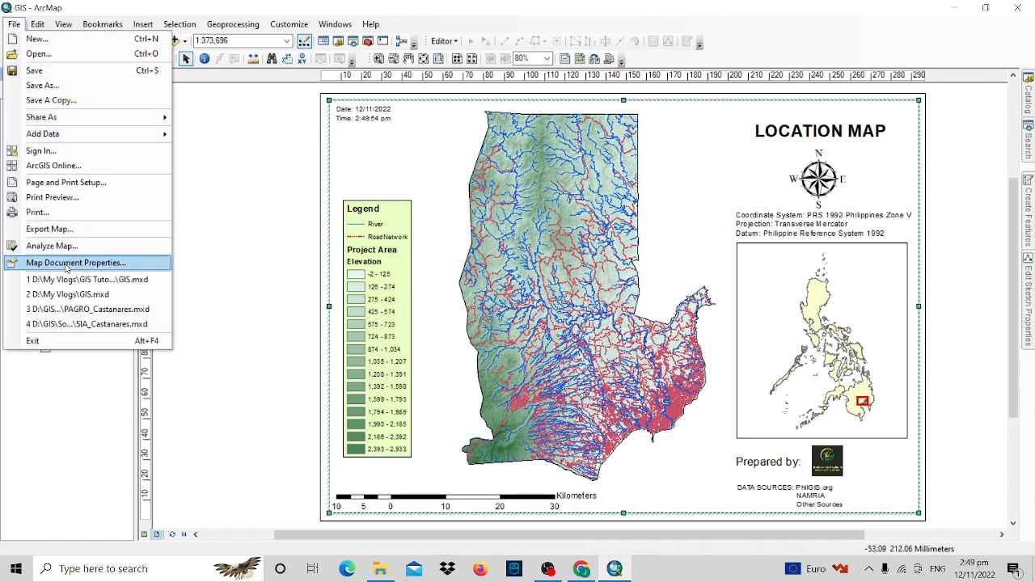
left_click(61, 229)
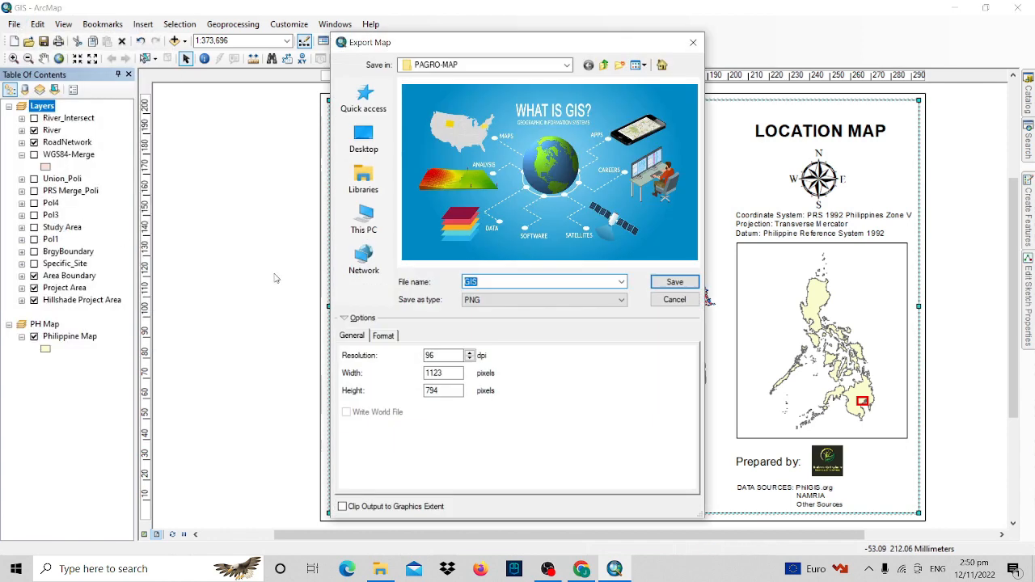
left_click(603, 67)
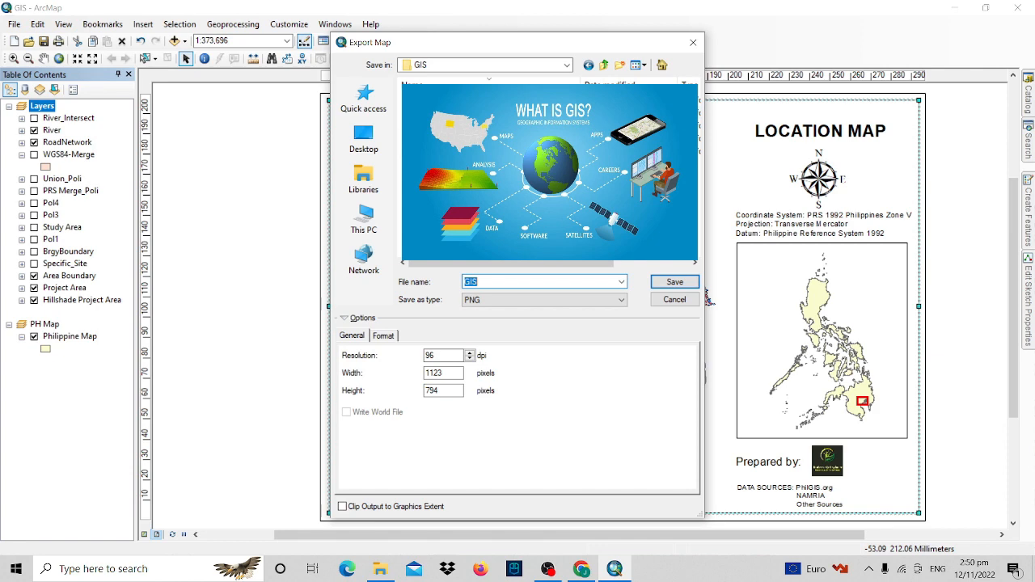
double_click(438, 122)
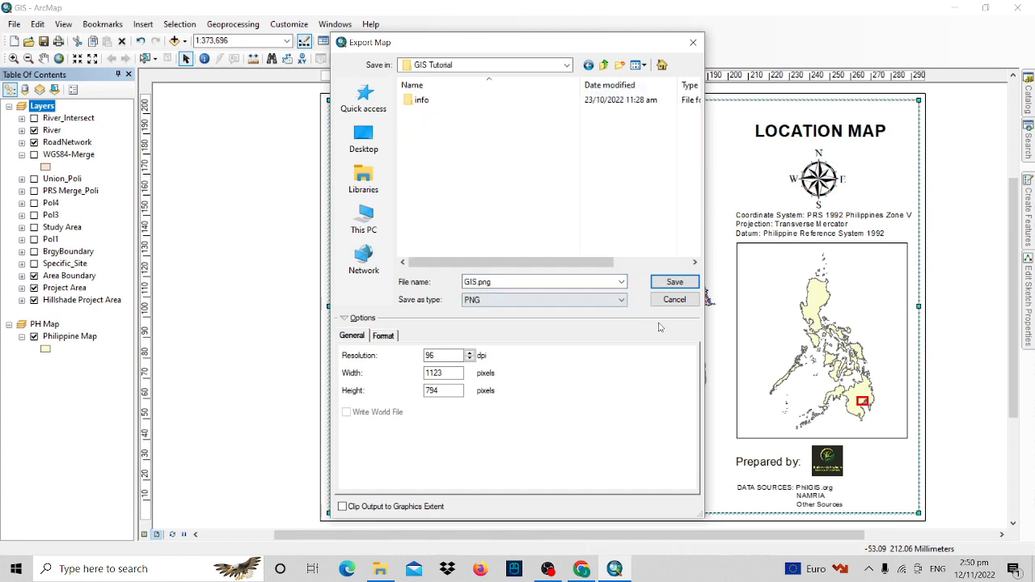
left_click(673, 282)
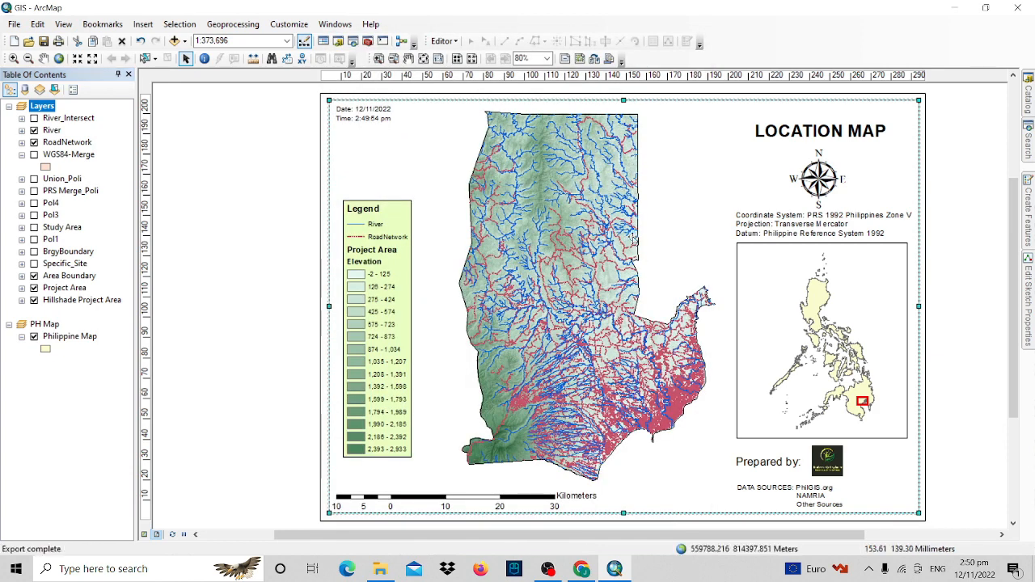
Check the exported map image in the GIS Tutorial folder and the picture viewer, and return to ArcMap.
left_click(15, 24)
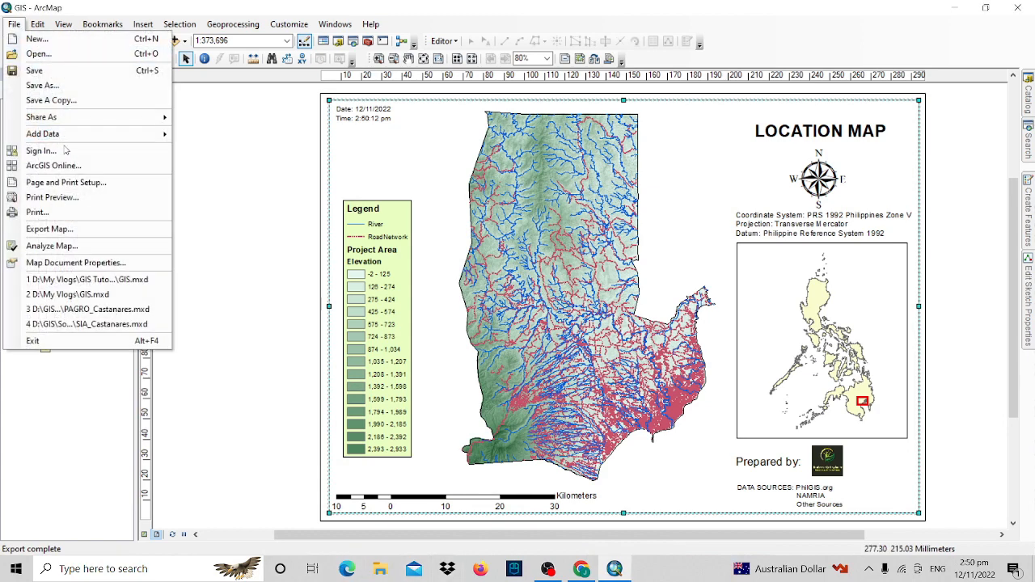
left_click(74, 234)
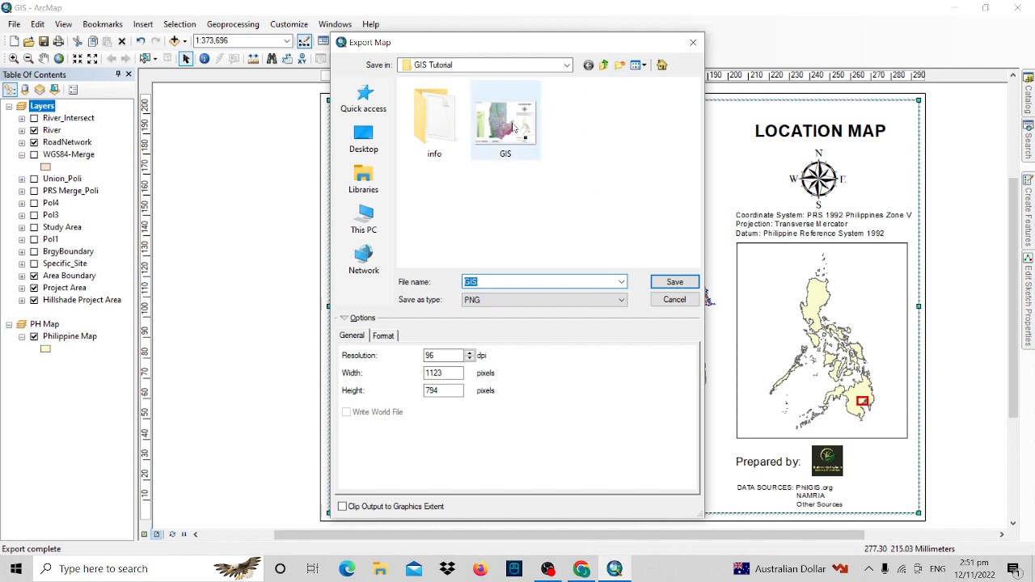
left_click(693, 43)
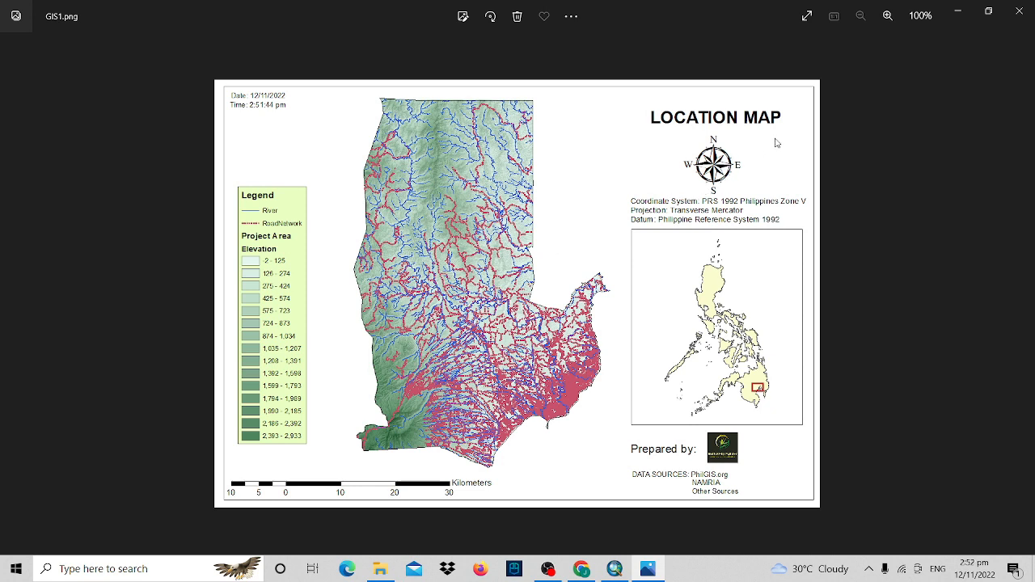
left_click(615, 569)
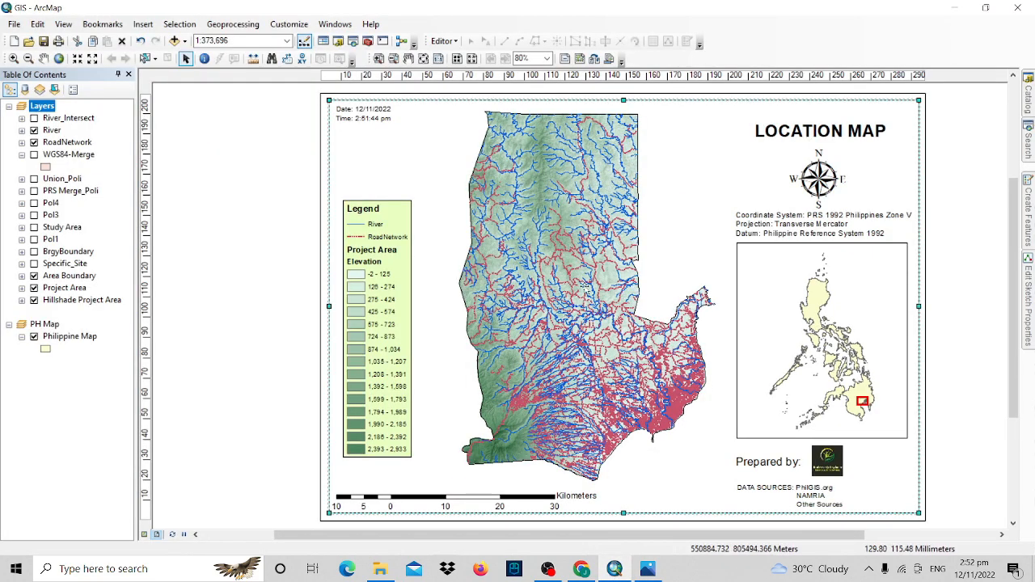